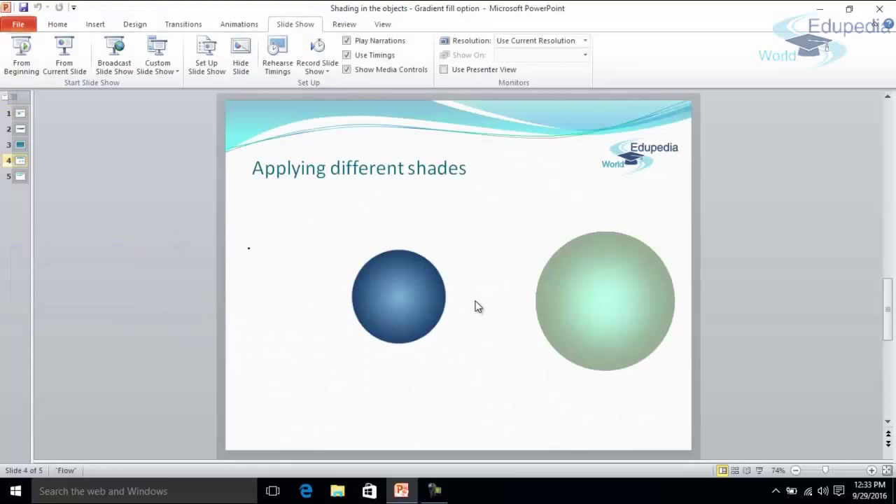
Draw a circle about 1 inch wide above the gap between the blue and green circles and give it a gradient fill
left_click(95, 27)
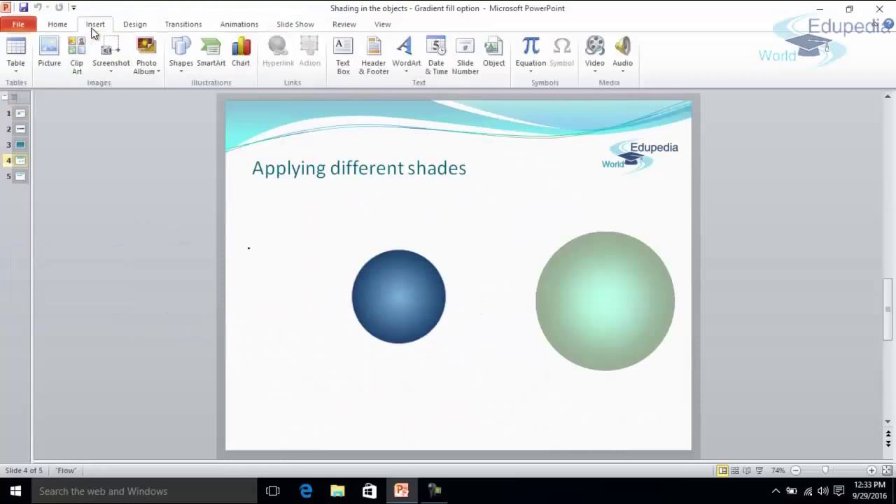
left_click(461, 194)
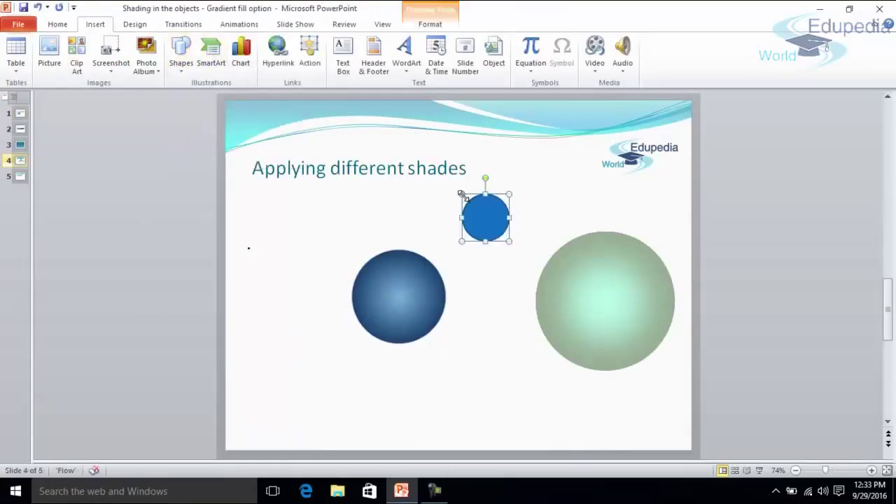
right_click(498, 227)
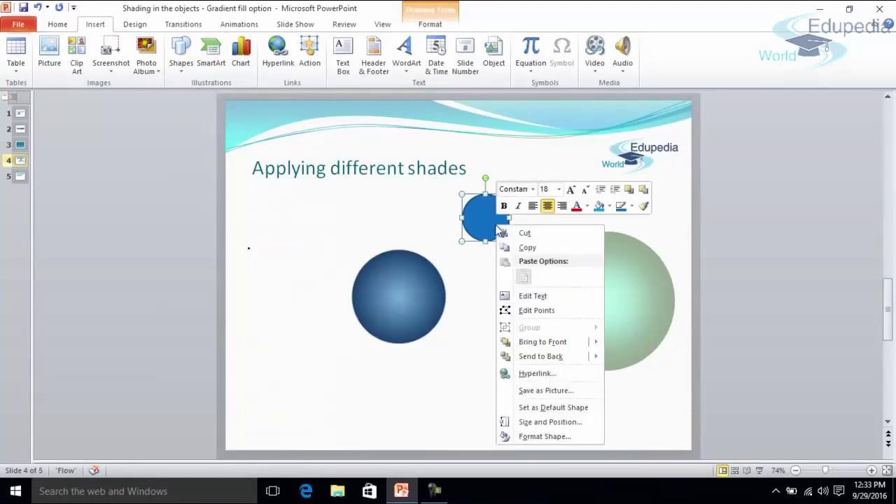
left_click(553, 437)
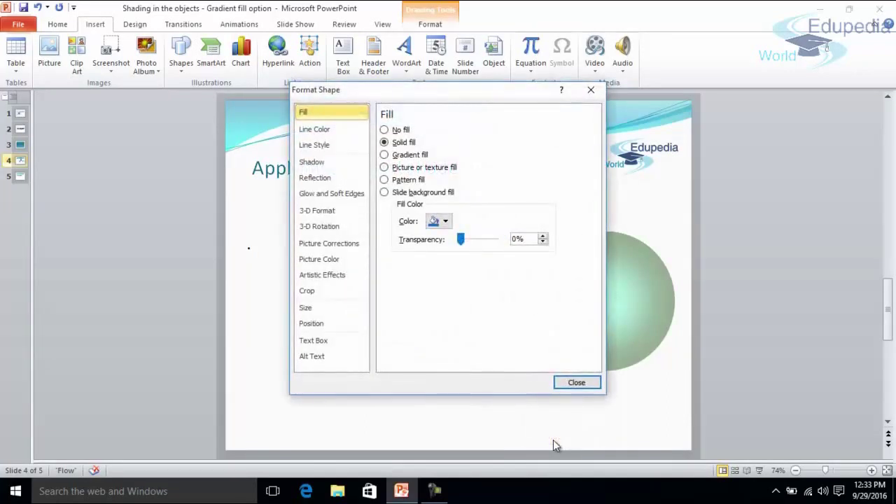
left_click(385, 155)
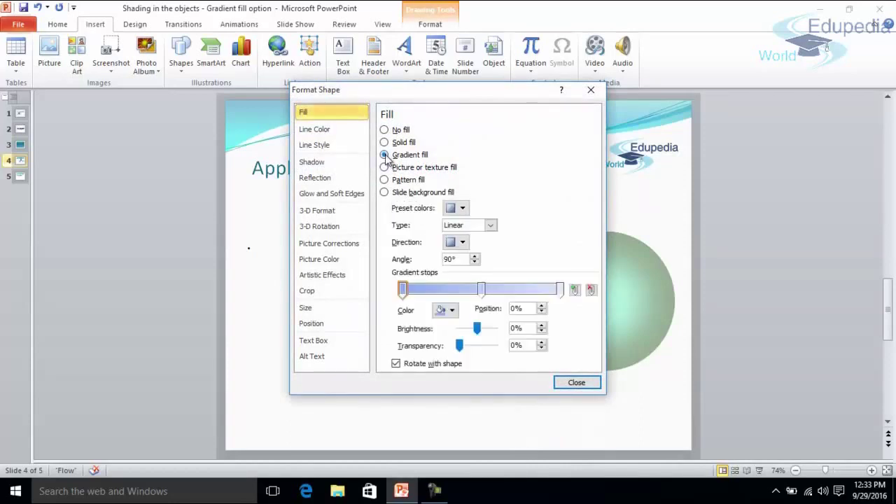
Set the small circle's linear gradient to the 45° diagonal direction and move the middle gradient stop to 23%
left_click(462, 243)
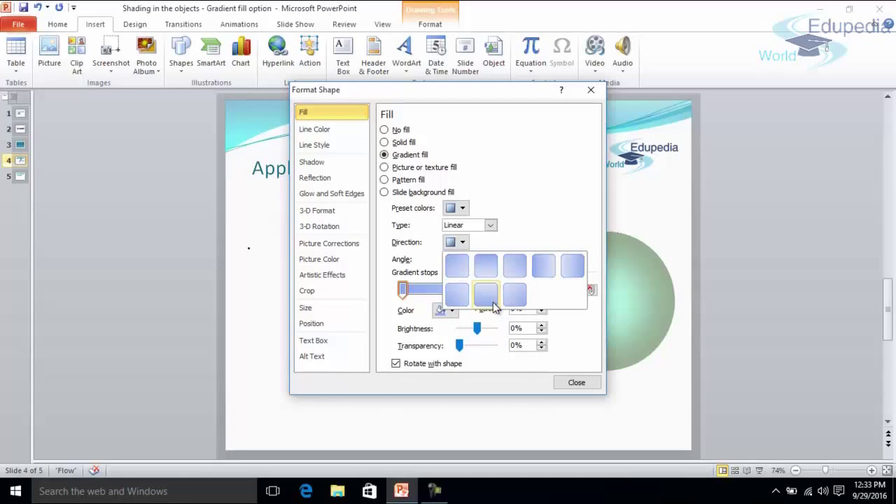
left_click(457, 270)
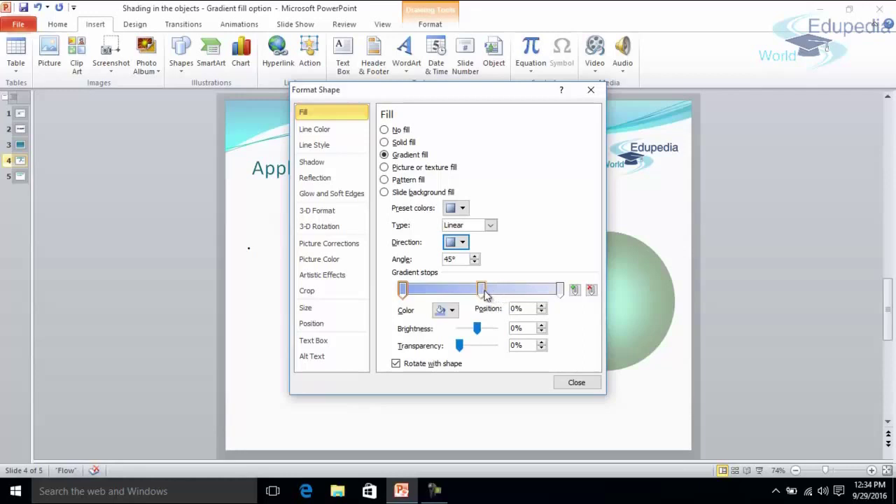
left_click_drag(480, 292, 438, 291)
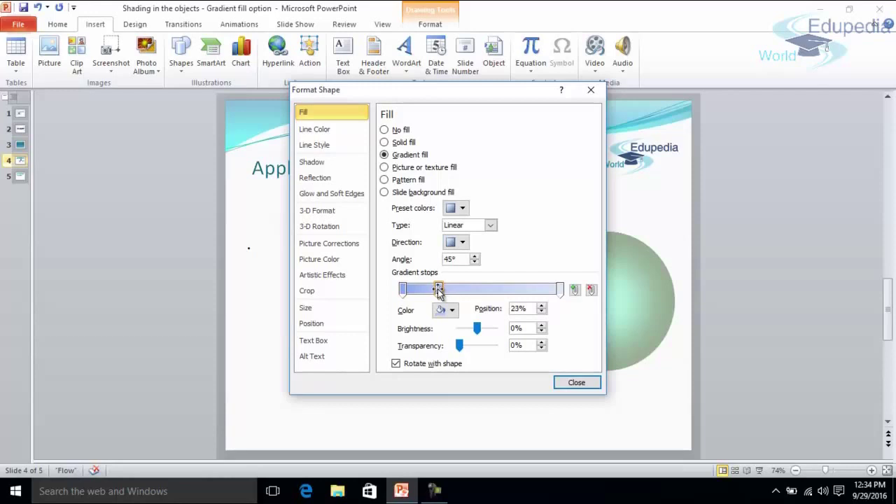
left_click(576, 383)
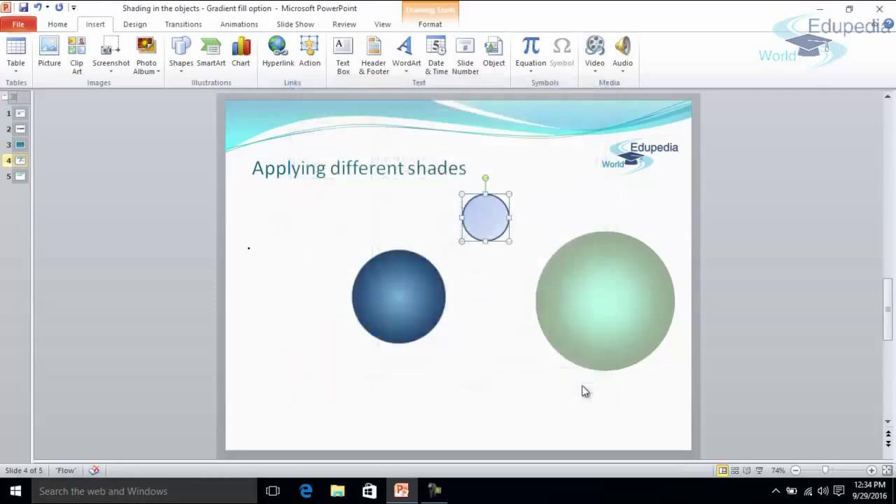
Change the small circle's gradient type to Radial
right_click(488, 235)
left_click(543, 441)
left_click(492, 225)
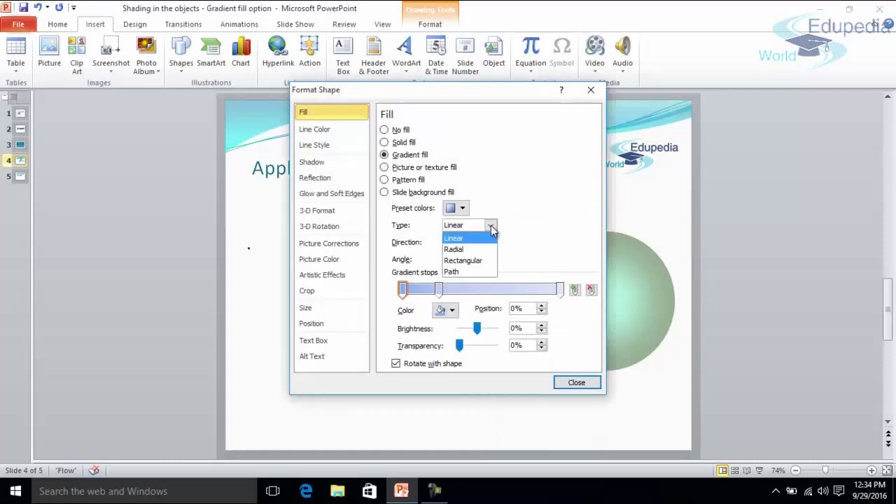
left_click(462, 250)
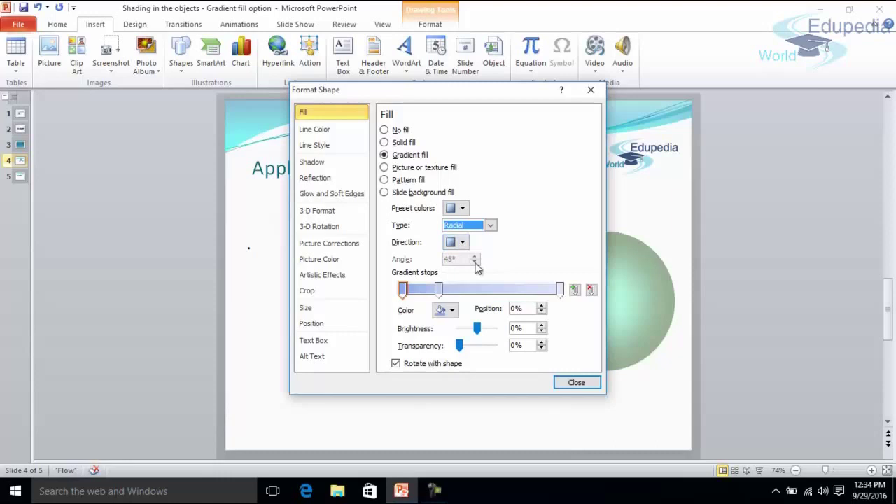
Recolour the middle gradient stop dark red at position 86% and move the blue first stop to 20%
left_click_drag(441, 292, 490, 294)
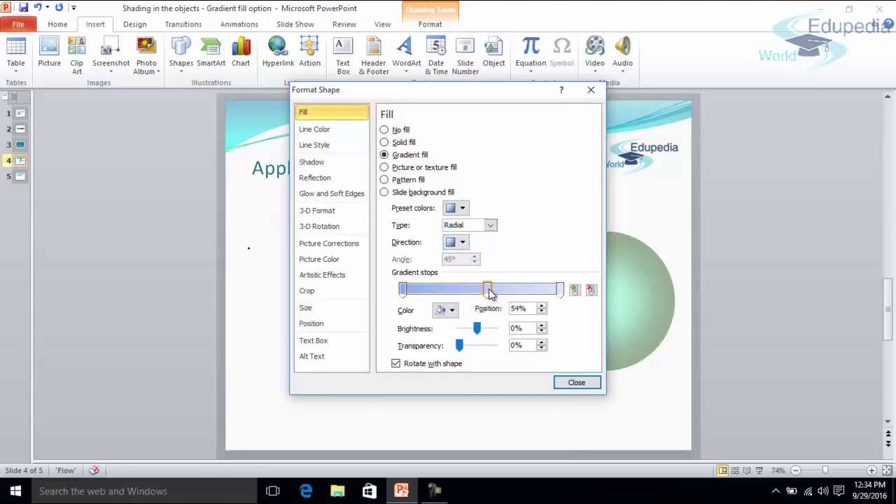
left_click(452, 310)
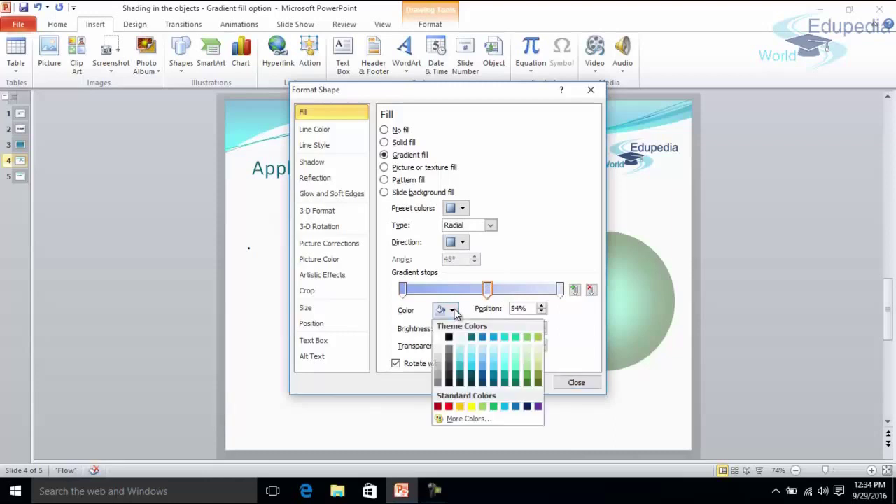
left_click(529, 376)
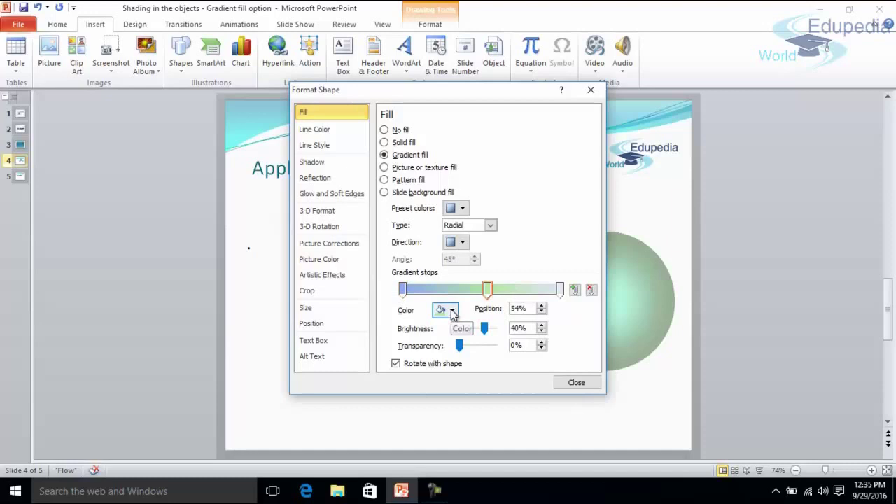
left_click(451, 310)
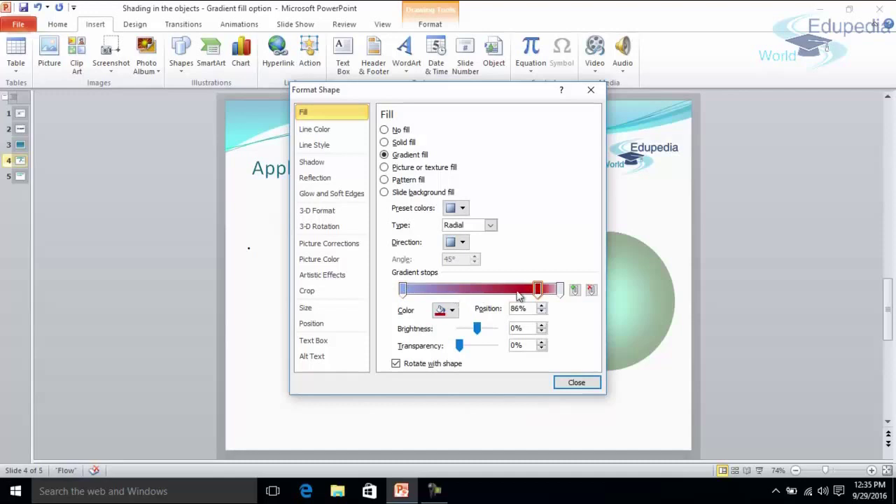
left_click(580, 383)
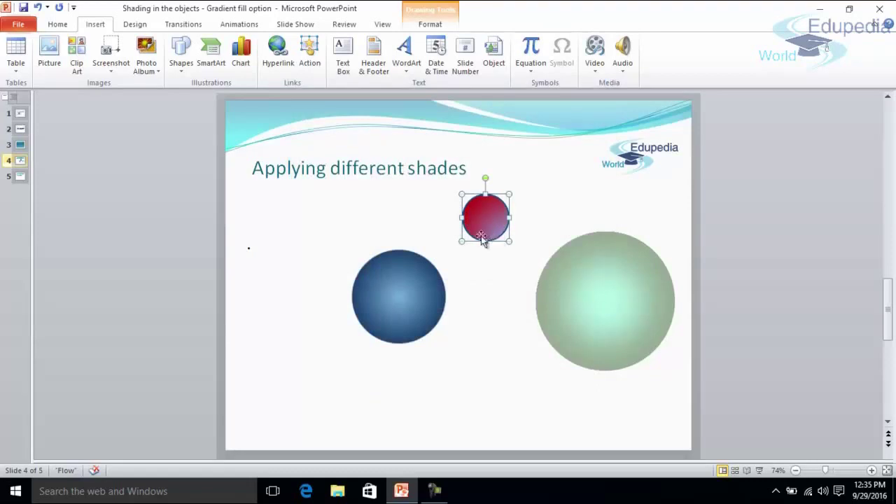
Remove the outline from the small red circle
left_click(439, 26)
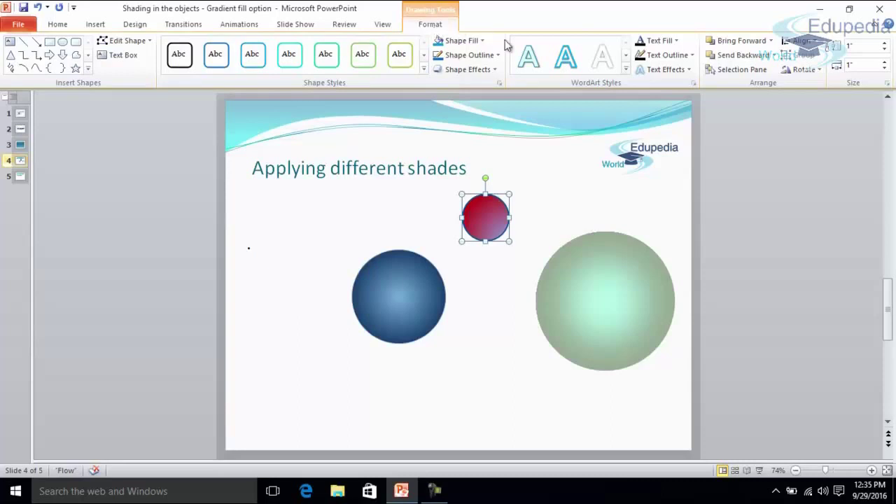
left_click(498, 56)
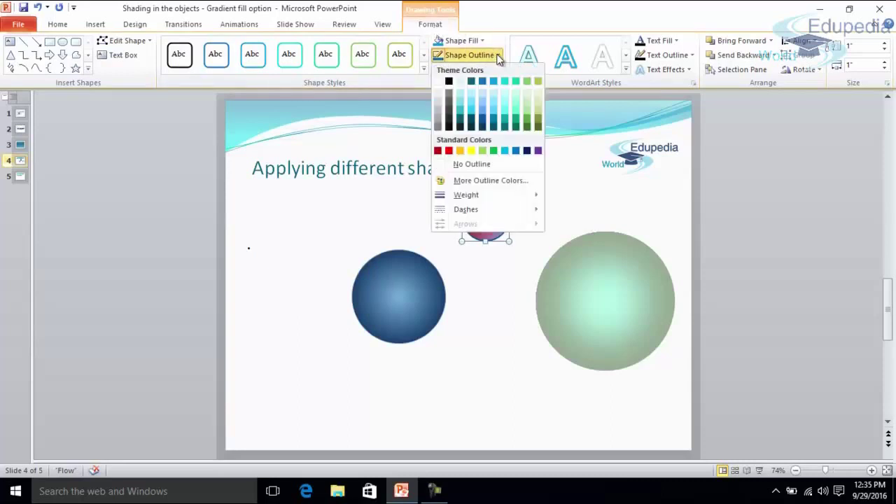
left_click(489, 166)
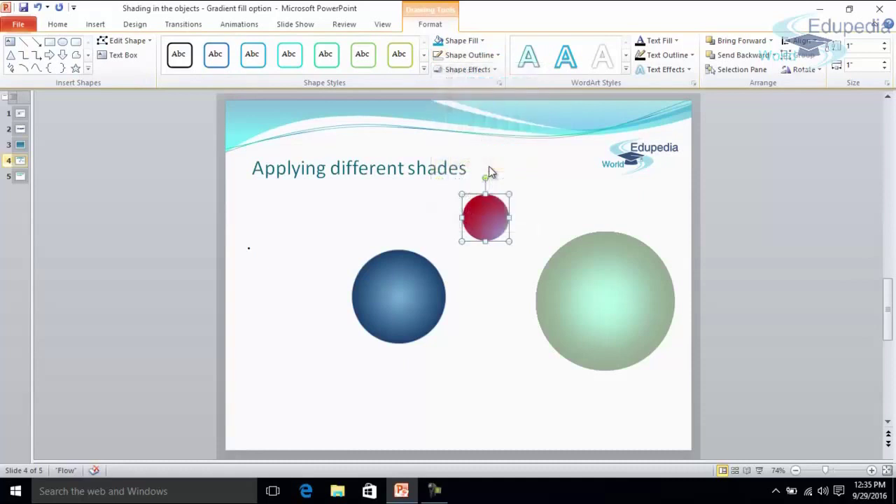
left_click(490, 282)
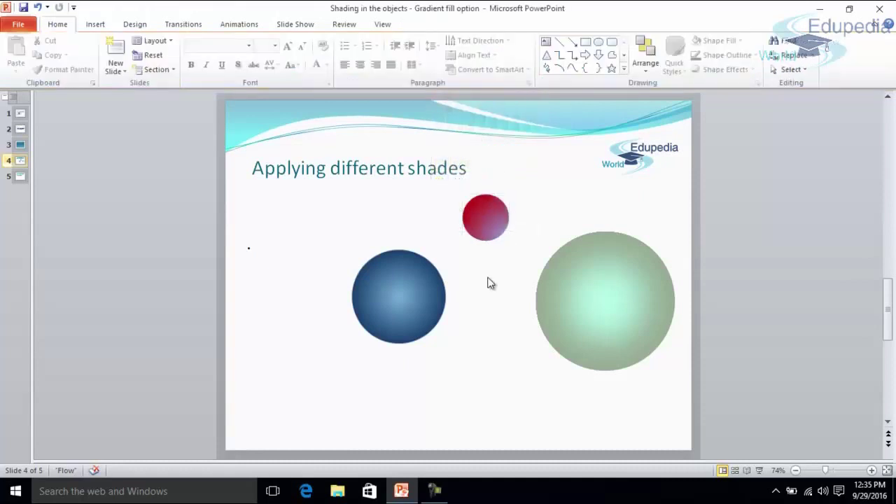
Set the small circle's radial gradient direction so that it spreads from the centre
right_click(487, 228)
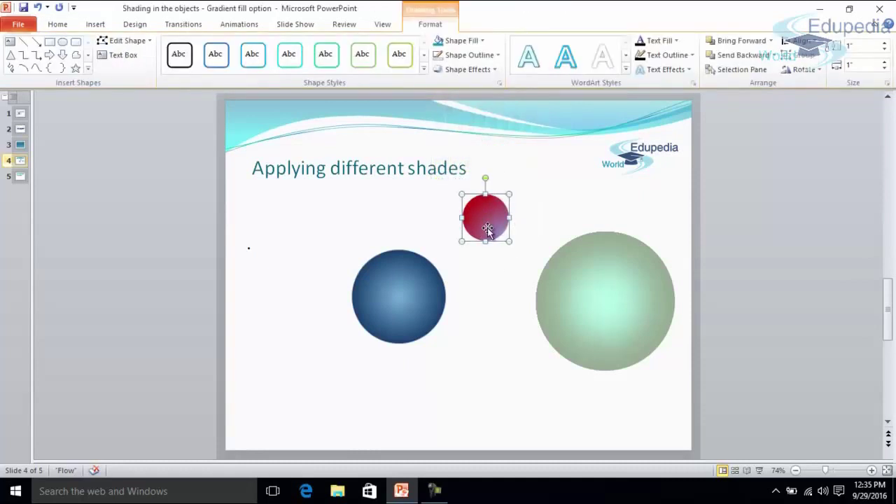
left_click(536, 440)
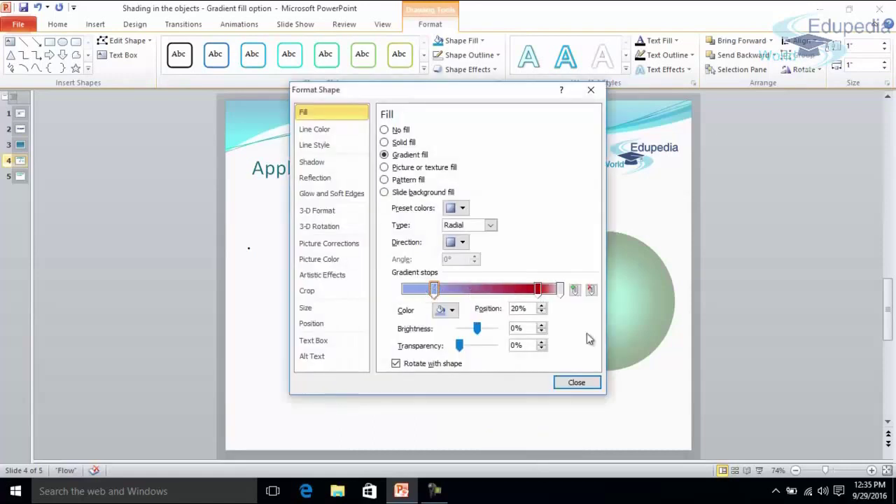
left_click(576, 382)
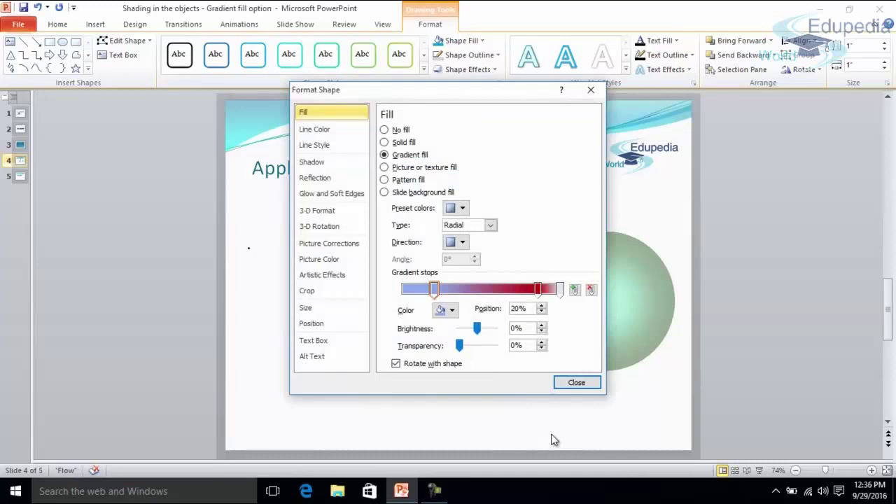
left_click(464, 242)
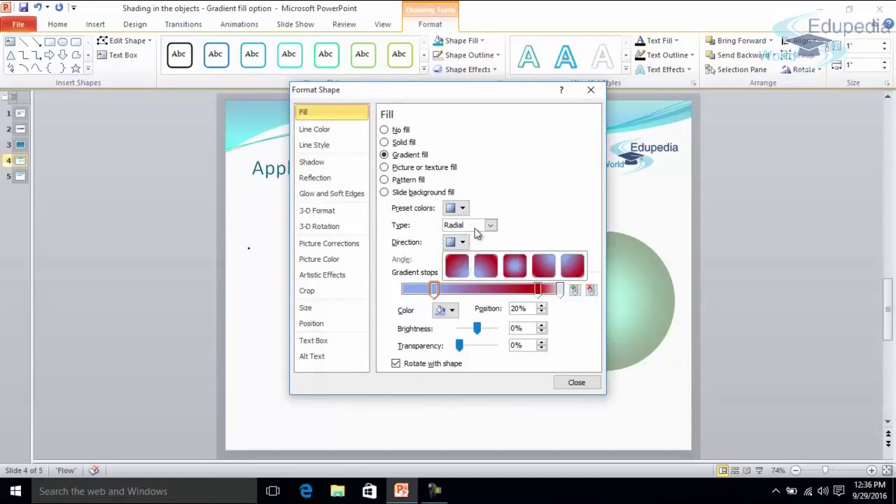
left_click(536, 212)
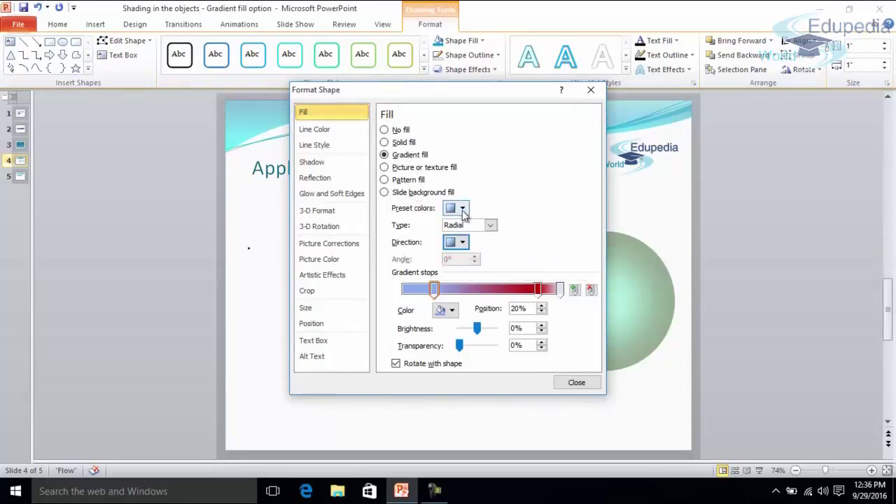
left_click(462, 209)
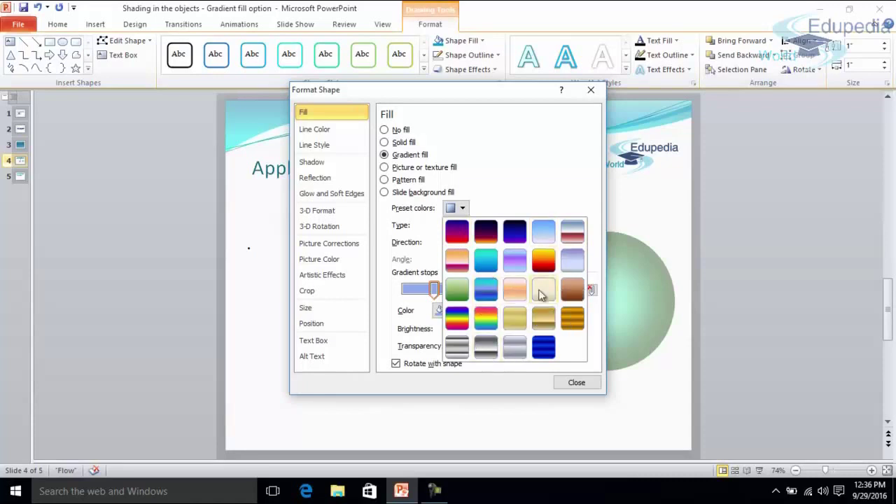
left_click(551, 187)
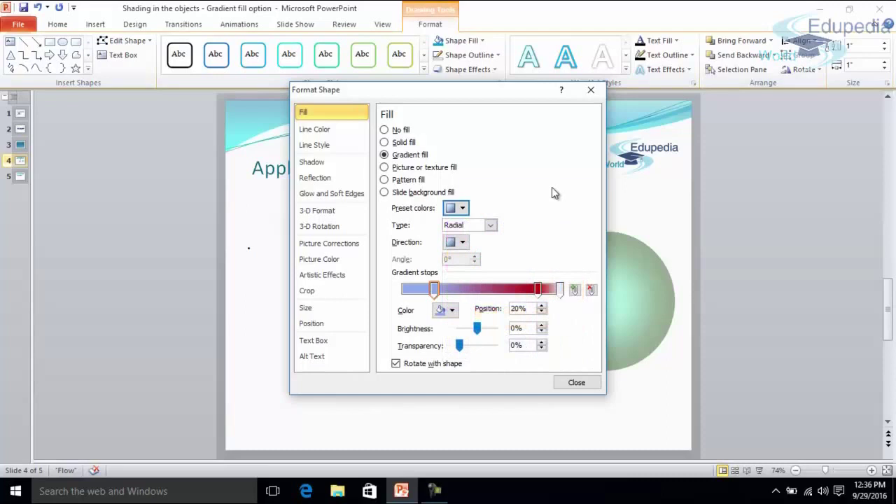
left_click(463, 243)
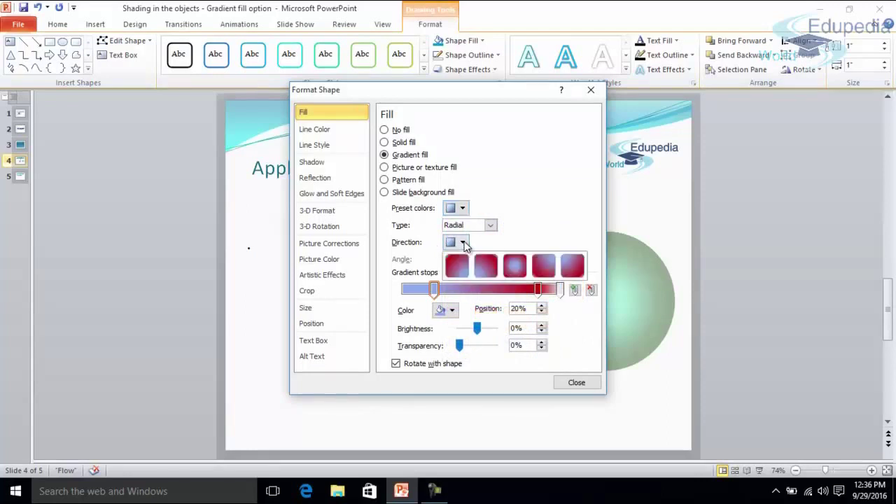
left_click(516, 267)
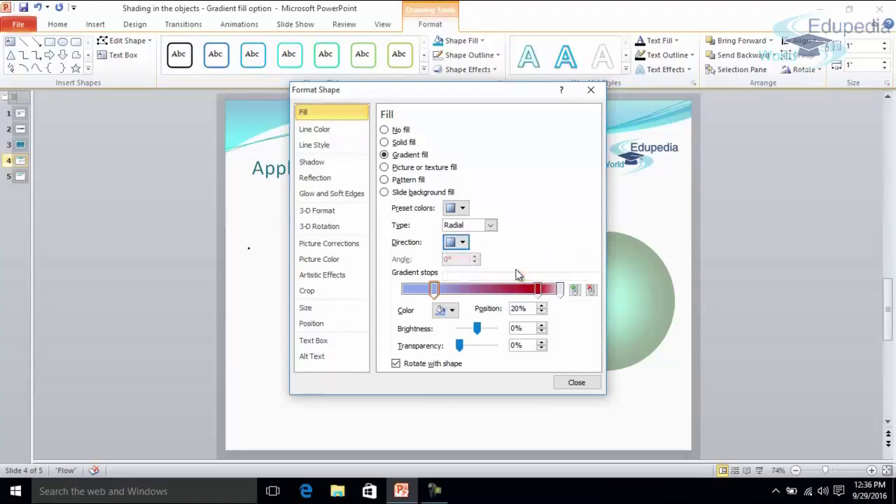
left_click(578, 383)
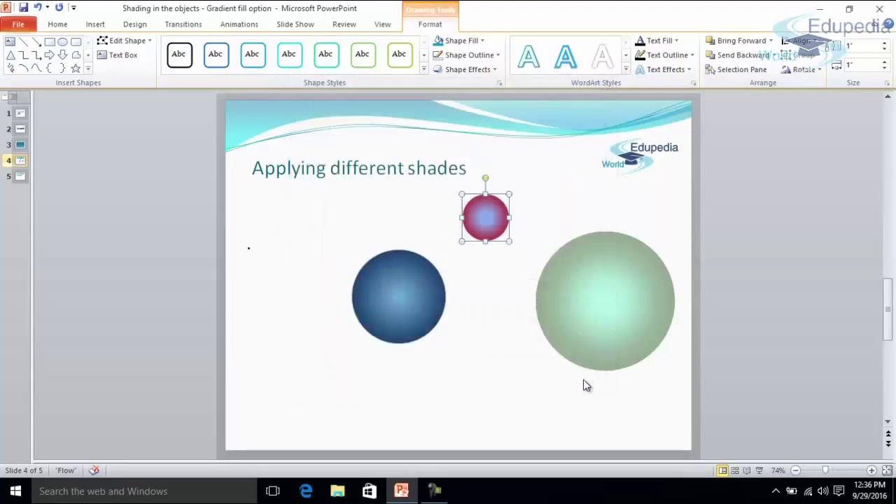
left_click(508, 292)
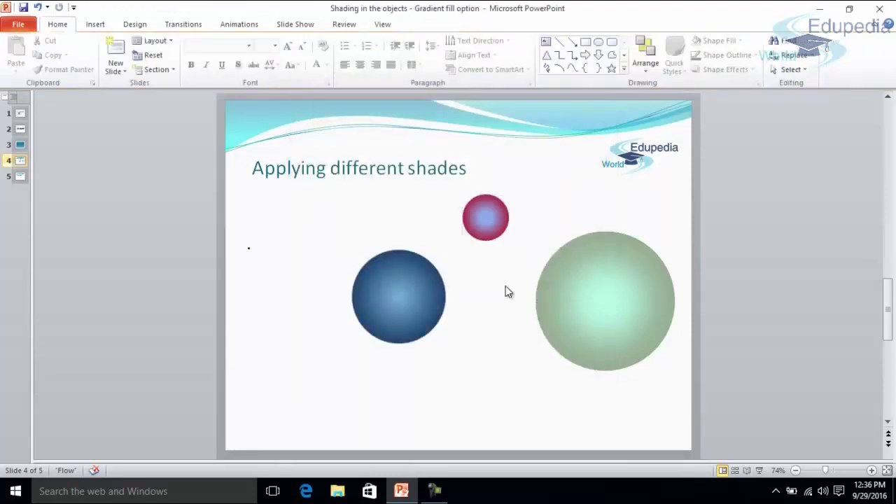
left_click(494, 237)
left_click(551, 210)
left_click(390, 310)
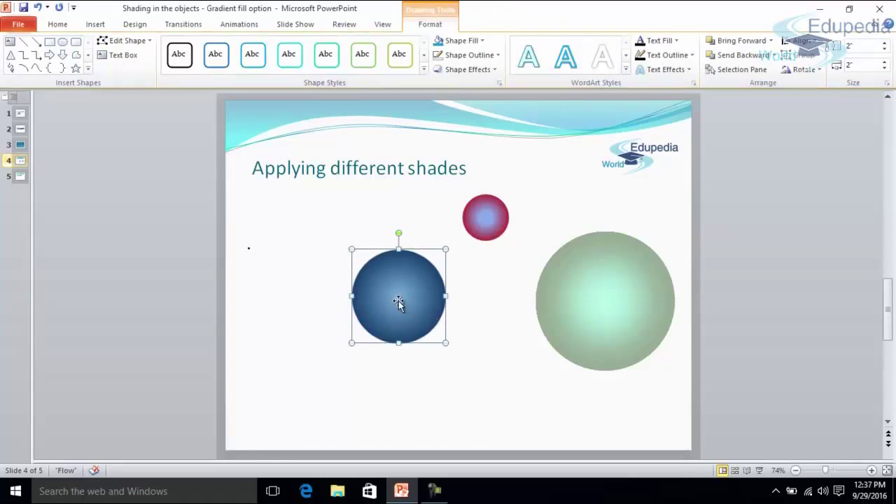
Draw another small circle in the lower part of the slide, between the blue and green circles
left_click(97, 25)
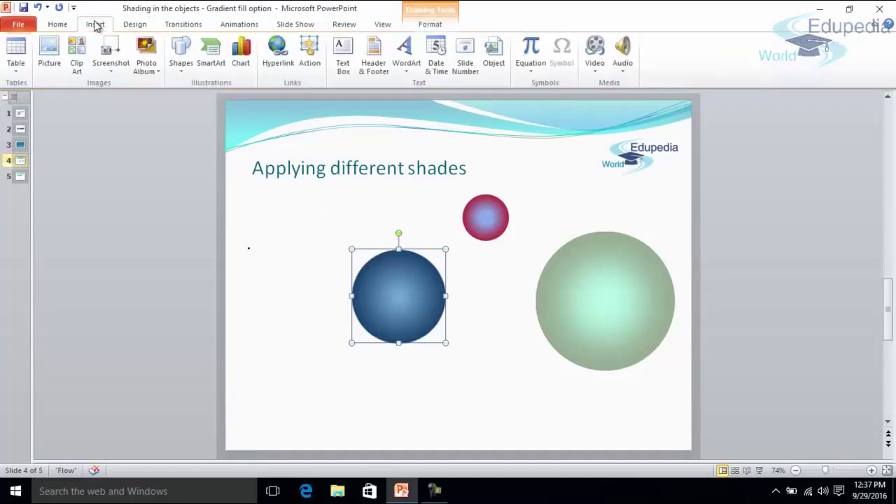
left_click(184, 72)
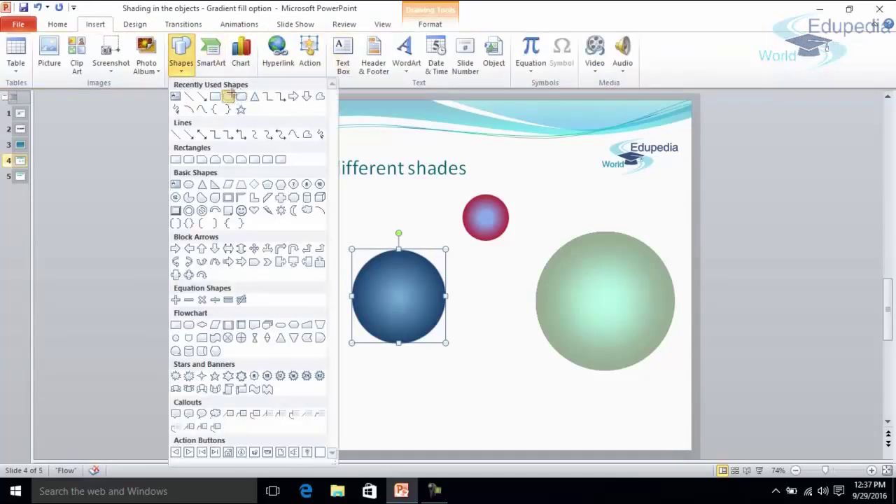
left_click(227, 96)
left_click_drag(479, 368, 525, 418)
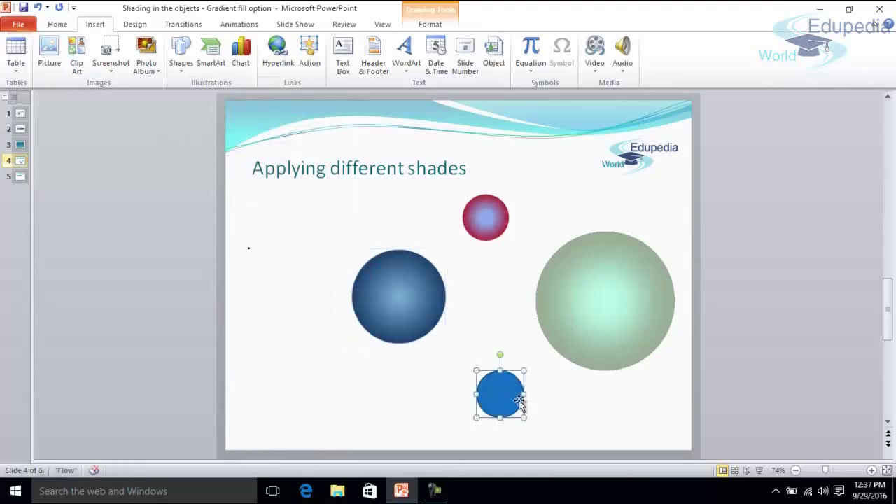
Remove the outline from the new small circle between the blue and green circles
left_click(434, 28)
left_click(498, 55)
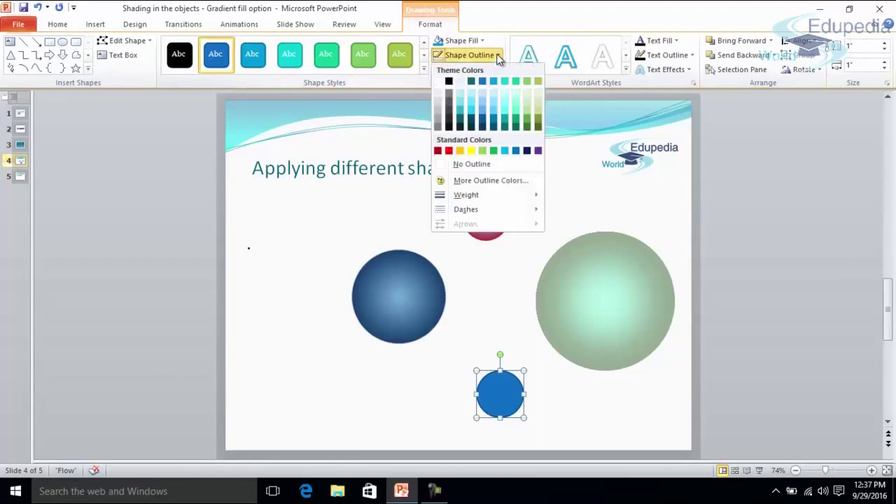
left_click(476, 167)
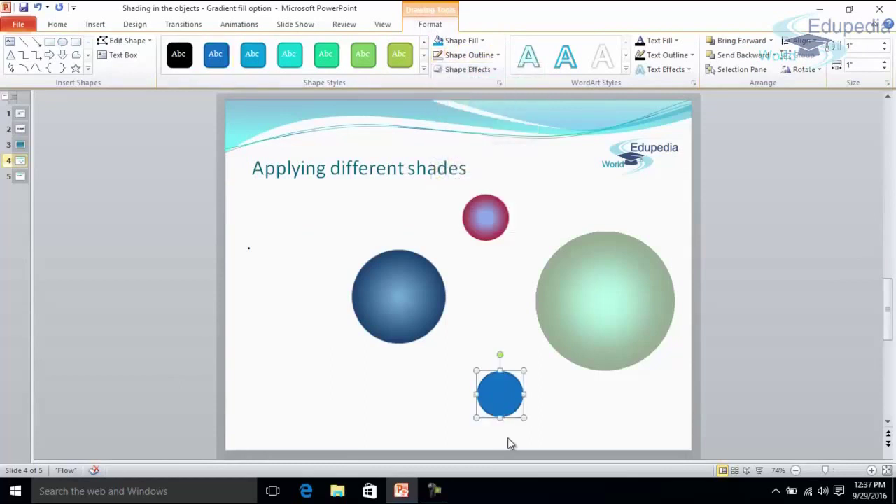
Apply a radial gradient fill to the new small circle and recolour its gradient stop at 20% white
right_click(499, 405)
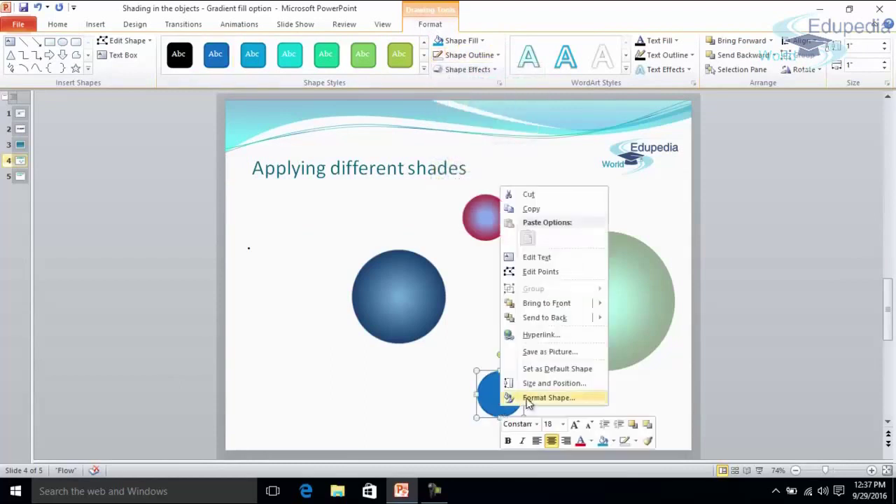
left_click(548, 397)
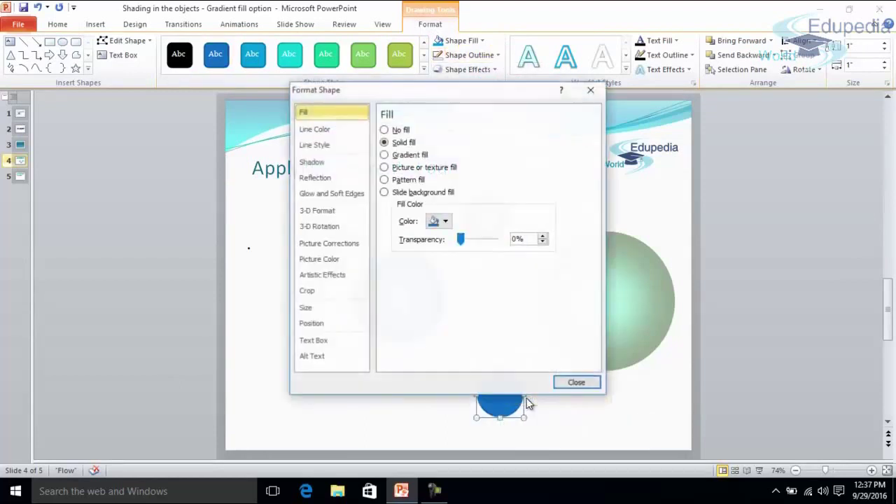
left_click(386, 156)
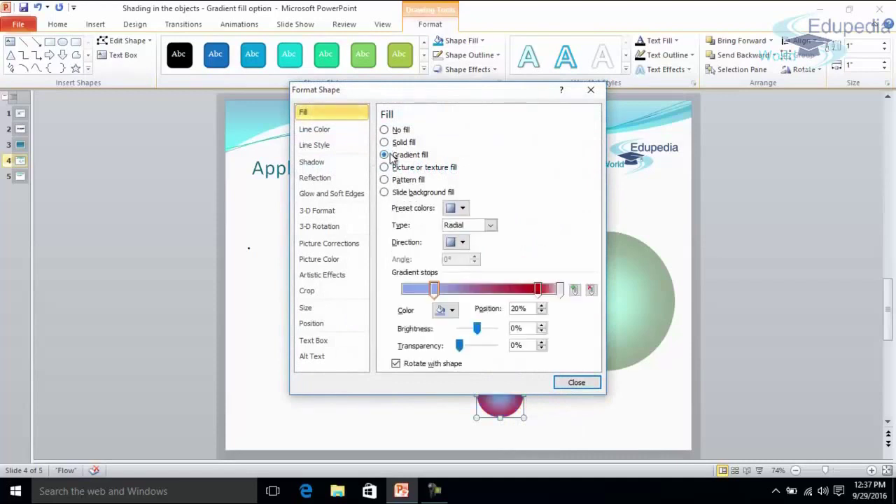
left_click(452, 310)
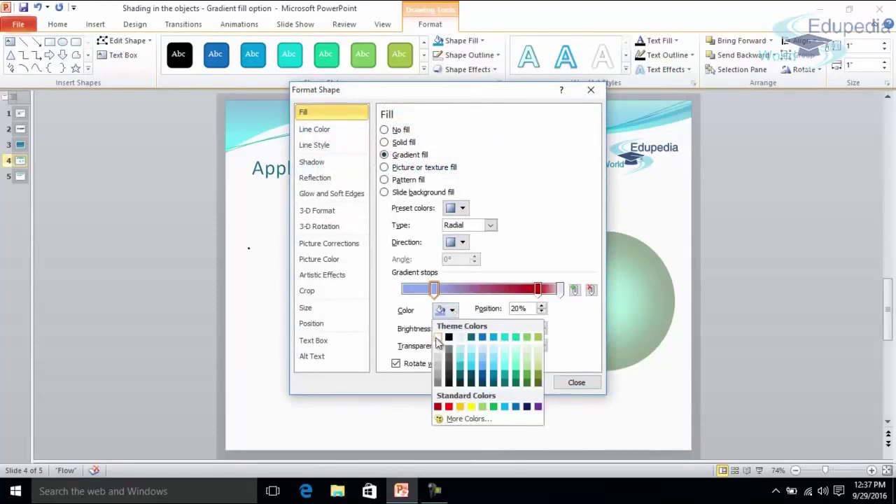
left_click(438, 338)
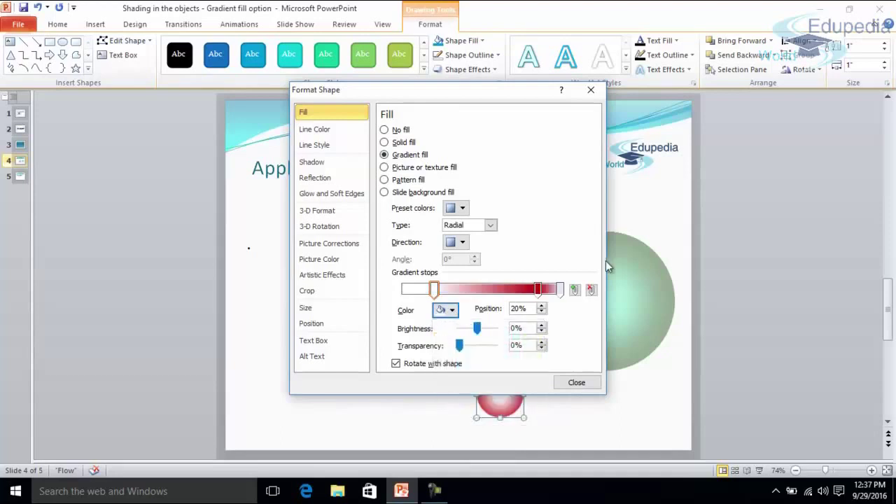
Try the lower small circle's dark red gradient stop at 96% and at a position closer to the white stop
left_click(560, 290)
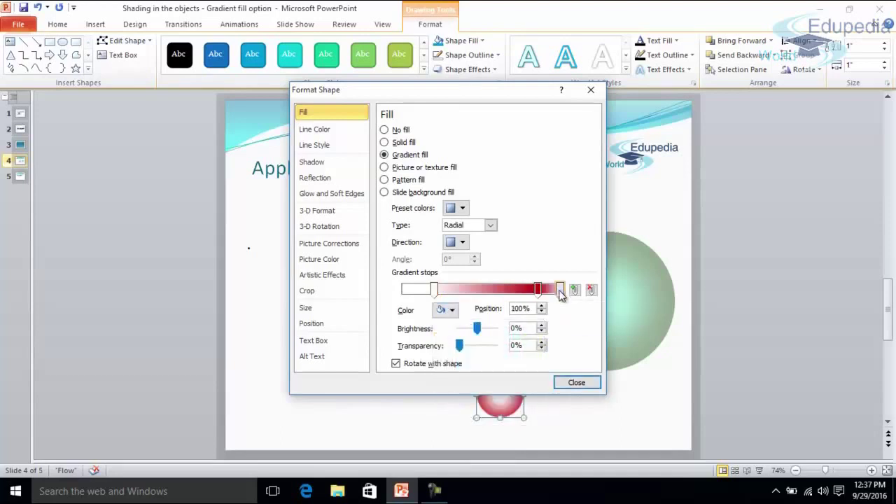
left_click(576, 382)
right_click(498, 400)
left_click(544, 392)
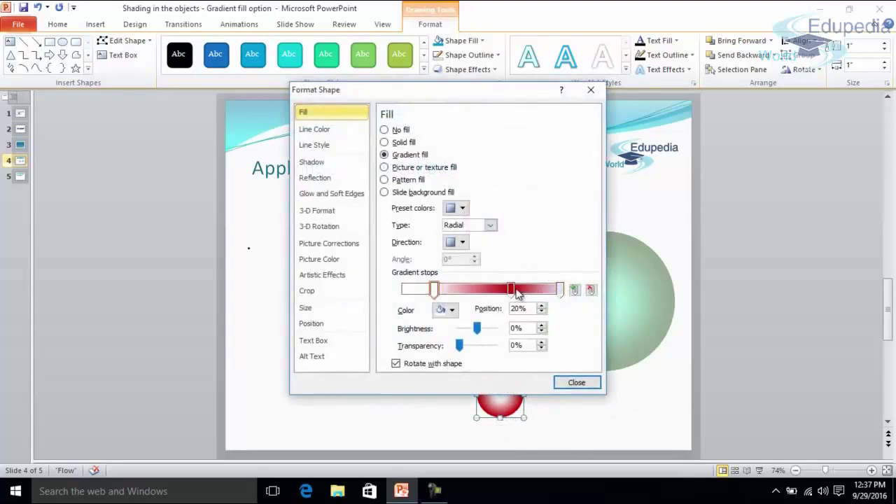
left_click_drag(511, 289, 556, 289)
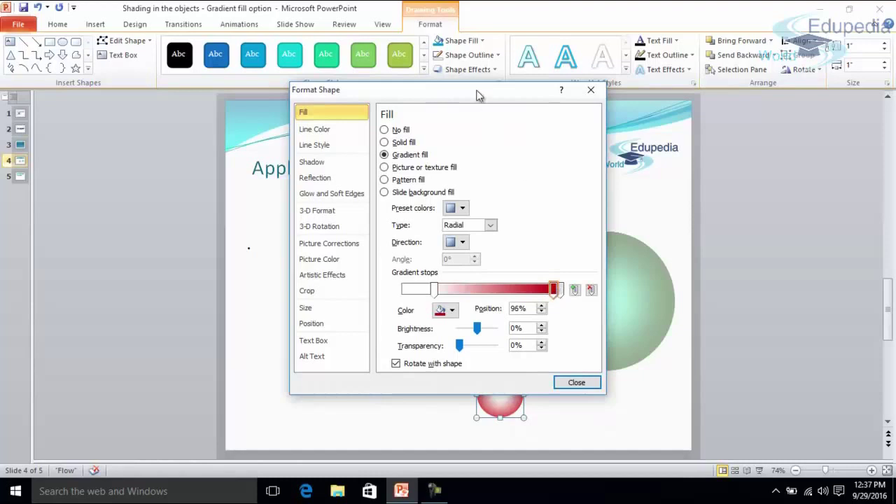
left_click_drag(478, 95, 488, 47)
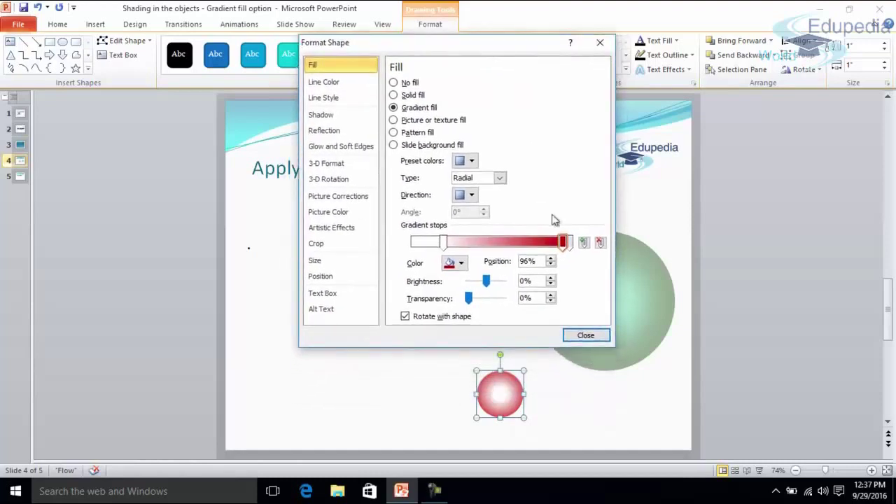
mouse_move(562, 243)
left_mouse_down()
mouse_move(522, 245)
mouse_move(519, 254)
mouse_move(527, 249)
left_mouse_up()
Move the lower small circle's white gradient stop to 1% and its dark red stop to 98%
left_click(443, 243)
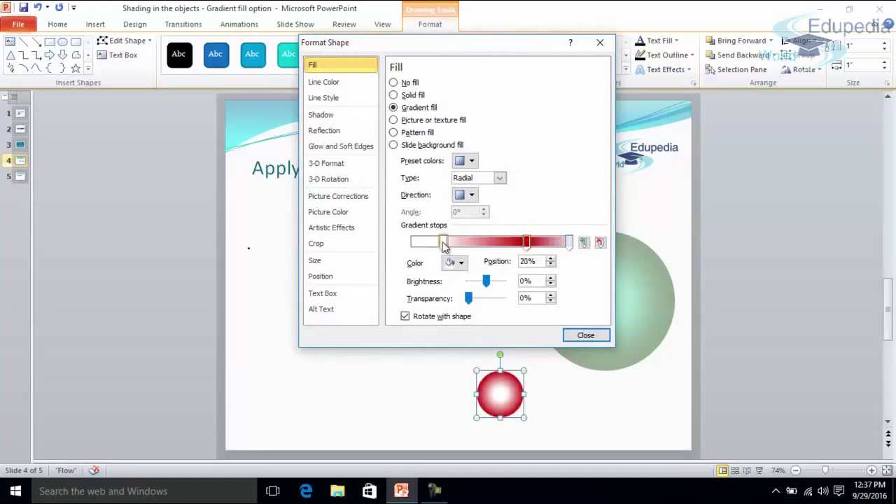
left_click_drag(443, 243, 414, 247)
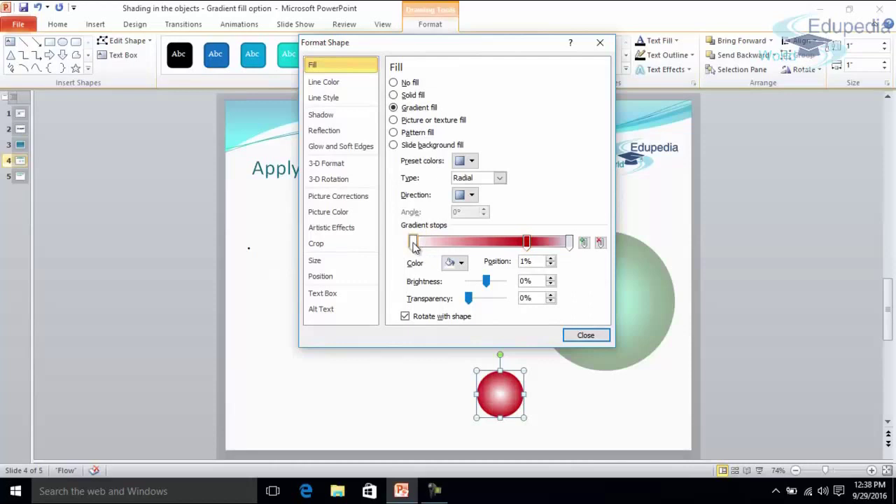
left_click_drag(526, 242, 560, 243)
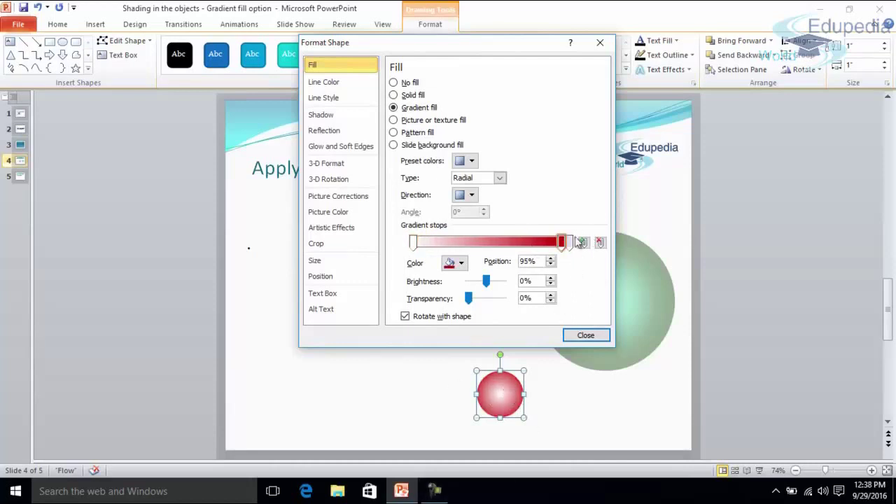
mouse_move(562, 242)
left_mouse_down()
mouse_move(542, 244)
mouse_move(565, 243)
left_mouse_up()
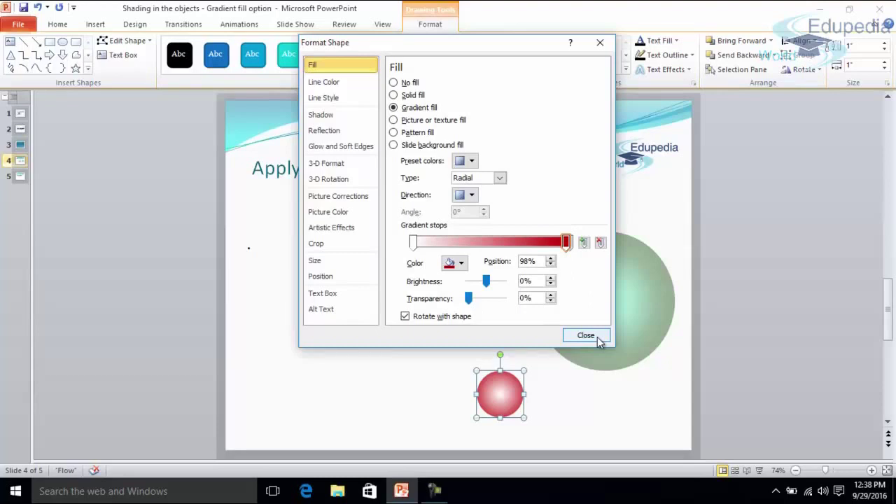
left_click(585, 335)
Deselect the lower small circle and go to slide 5
left_click(291, 396)
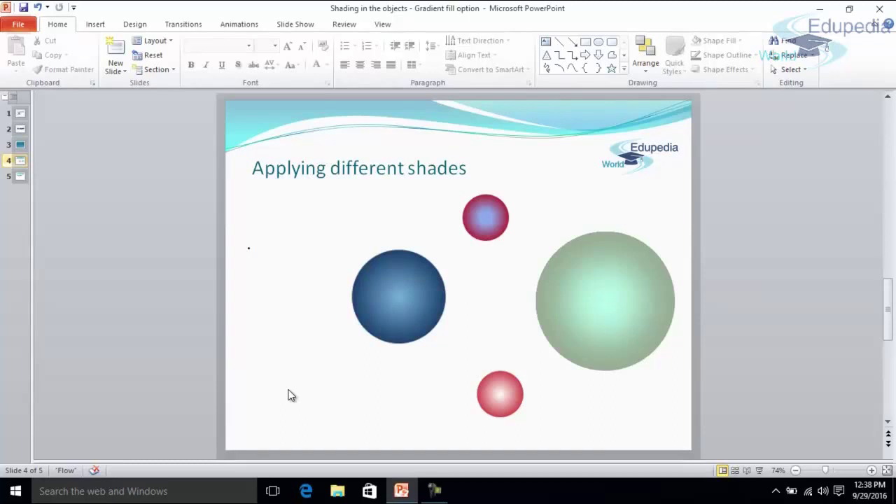
left_click(22, 177)
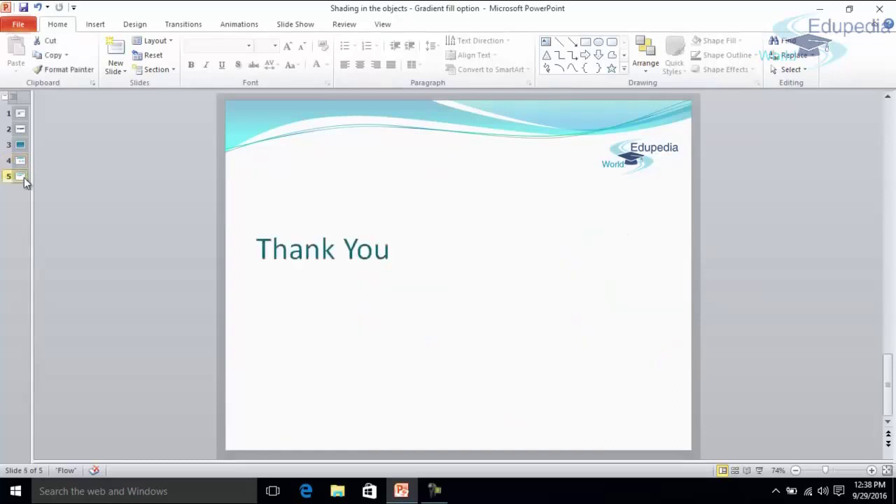